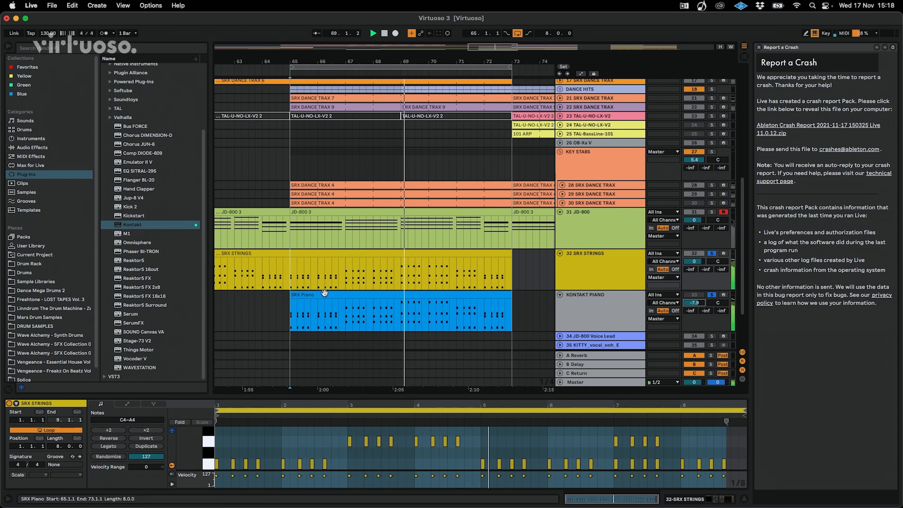
# - Inspect the SRX DANCE TRAX instrument on track 38 in its plug-in window
pyautogui.click(323, 294)
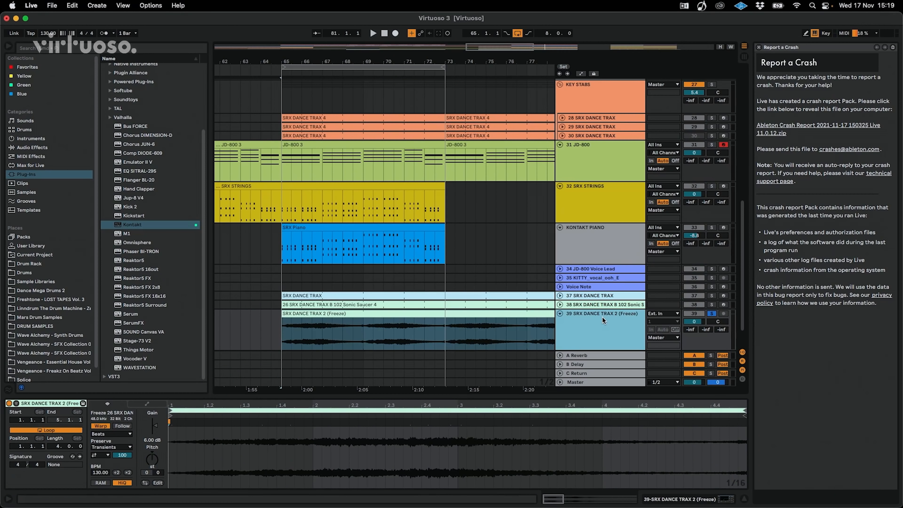
pyautogui.click(586, 312)
pyautogui.click(591, 306)
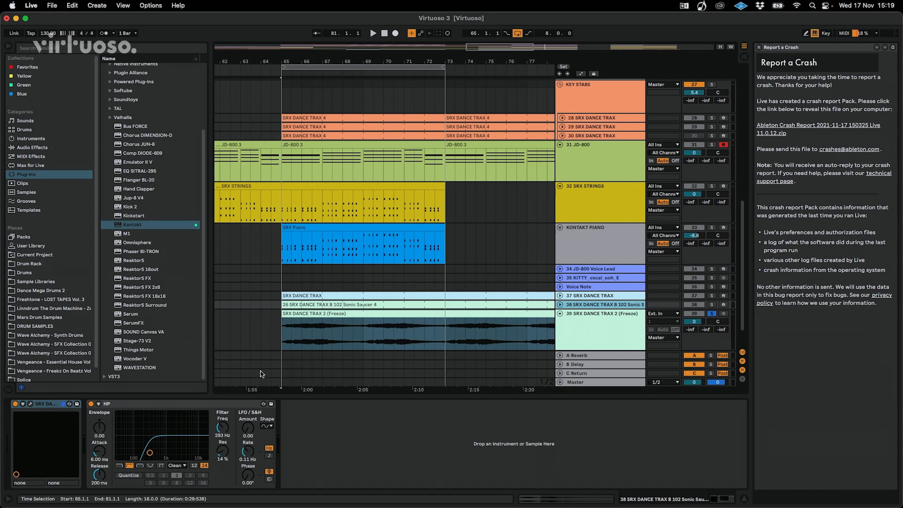
pyautogui.click(31, 404)
pyautogui.moveTo(500, 246); pyautogui.dragTo(297, 179)
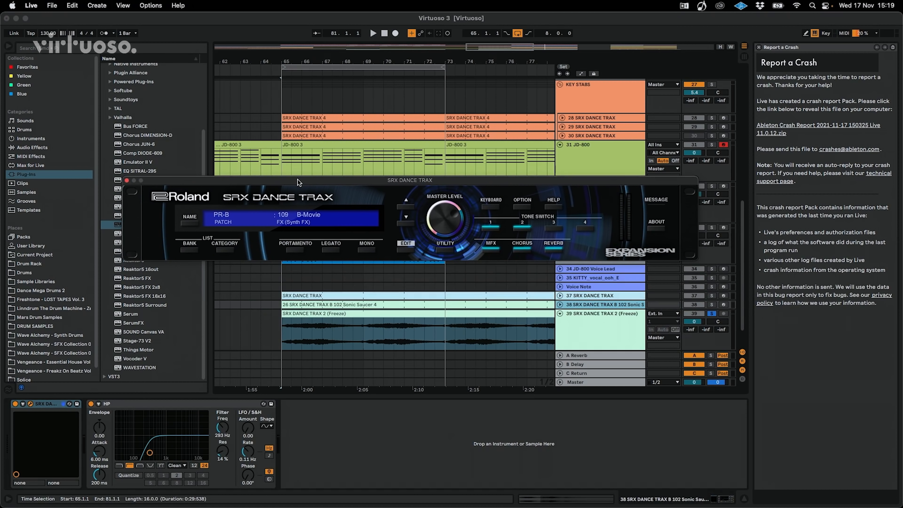
# - Audition the frozen SRX DANCE TRAX 2 track 39 with the JD-800 track 31 soloed alongside it
pyautogui.click(605, 316)
pyautogui.click(451, 315)
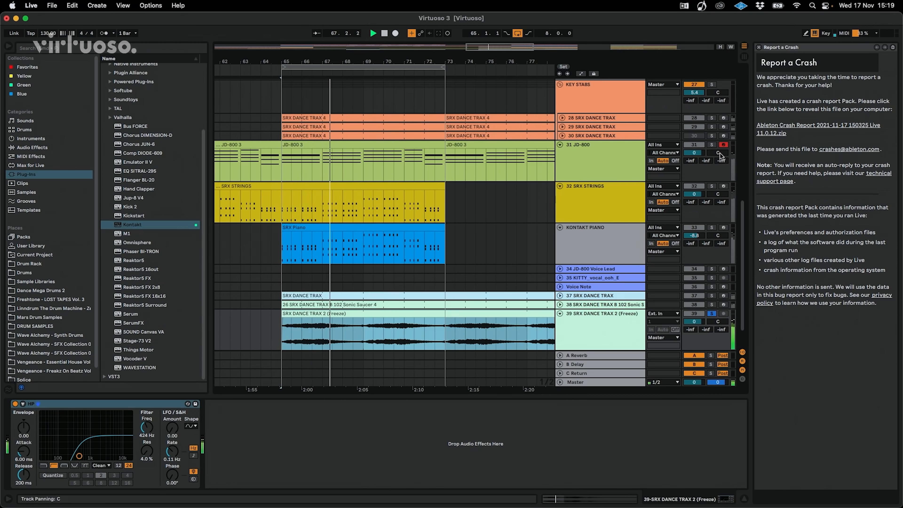
pyautogui.click(711, 147)
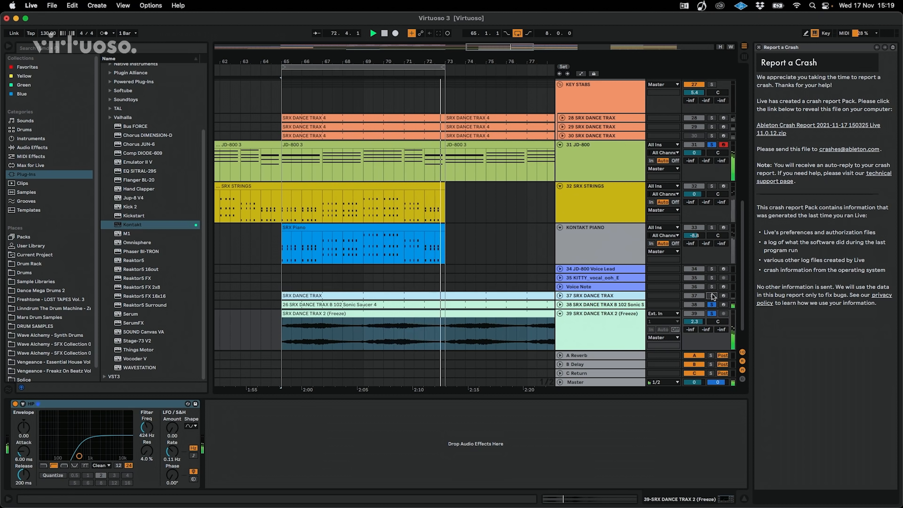
# - Copy the KITTY_vocal_ooh_E clips from bars 97–105 to bar 65 on the same track
pyautogui.press('-')
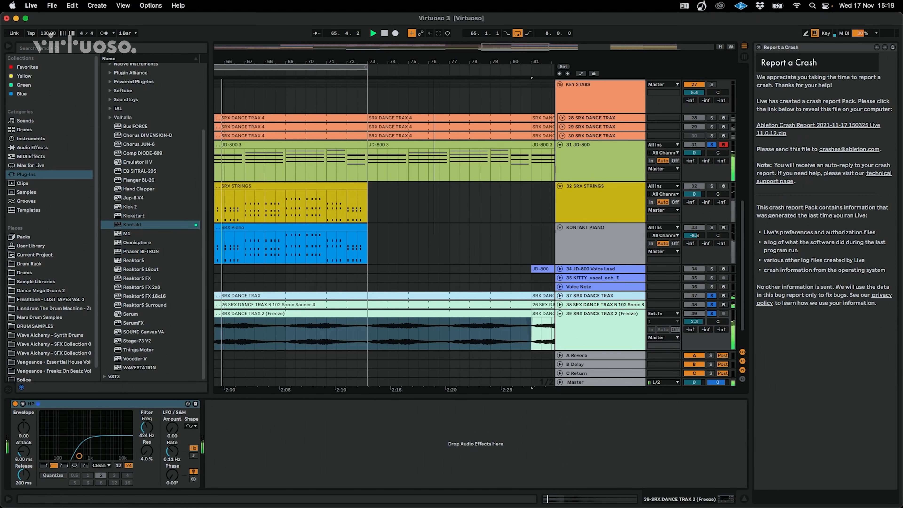
pyautogui.press('-')
pyautogui.press('-')
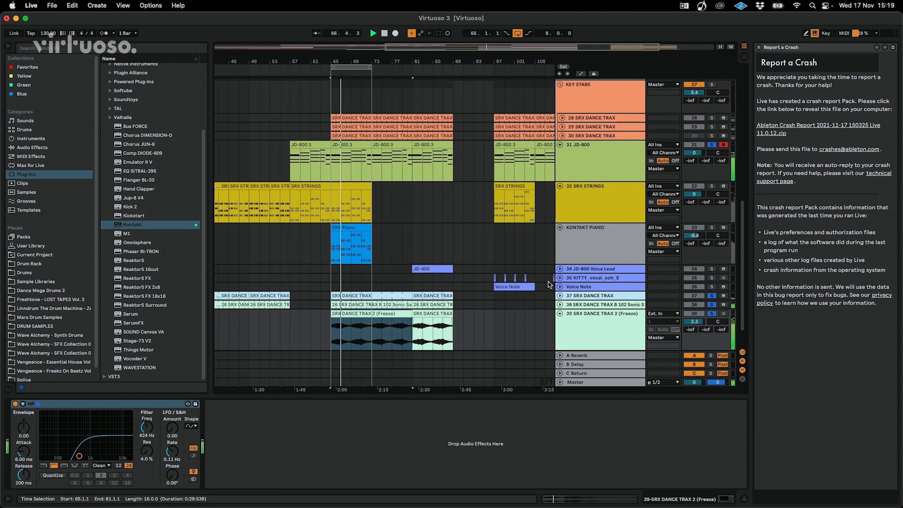
pyautogui.click(560, 277)
pyautogui.moveTo(533, 282); pyautogui.dragTo(491, 279)
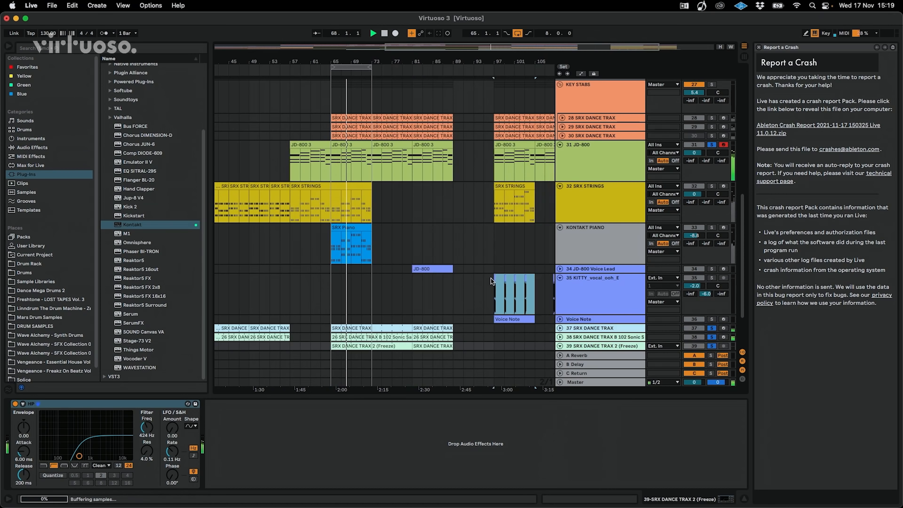
pyautogui.click(331, 287)
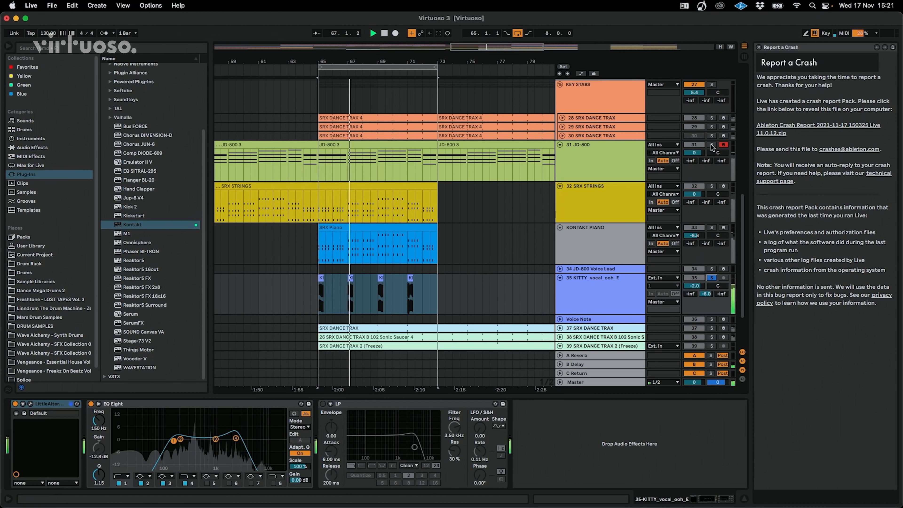
# - Solo the SRX DANCE TRAX track 12 holding the Stabs clips to audition it
pyautogui.scroll(5, 597, 206)
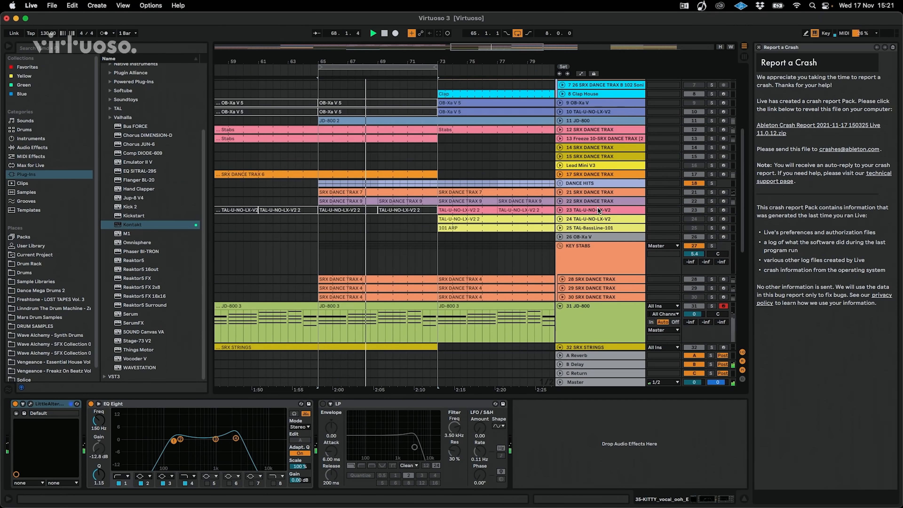
pyautogui.click(712, 130)
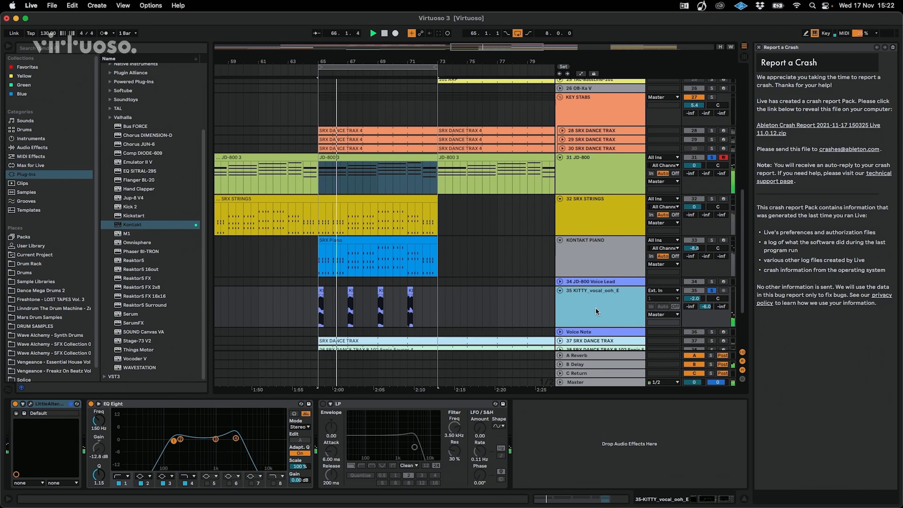
pyautogui.moveTo(541, 61); pyautogui.dragTo(452, 61)
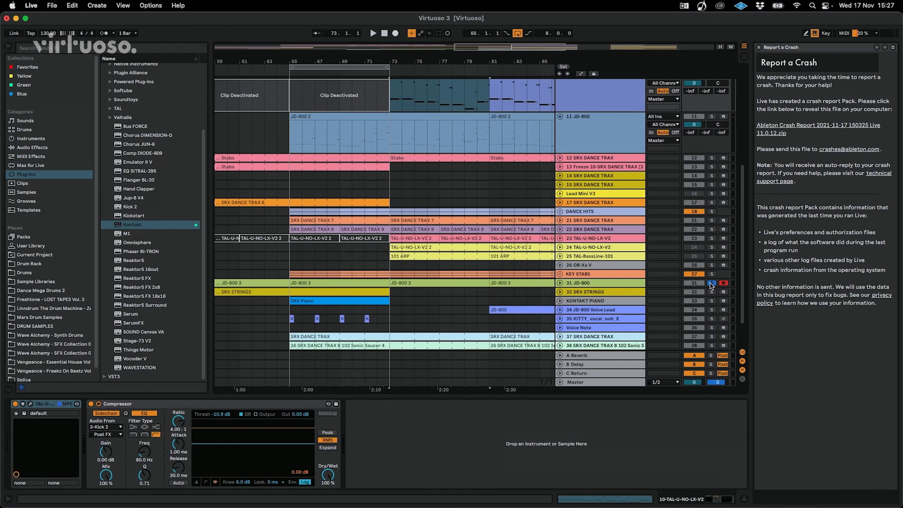
# - Loop bars 73 to 81 and start playback of that section
pyautogui.scroll(5, 712, 281)
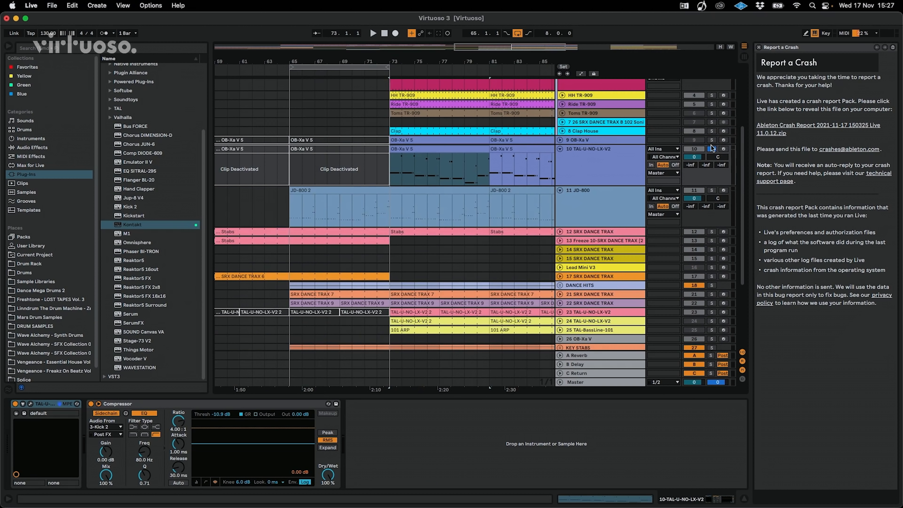
pyautogui.press('super+l')
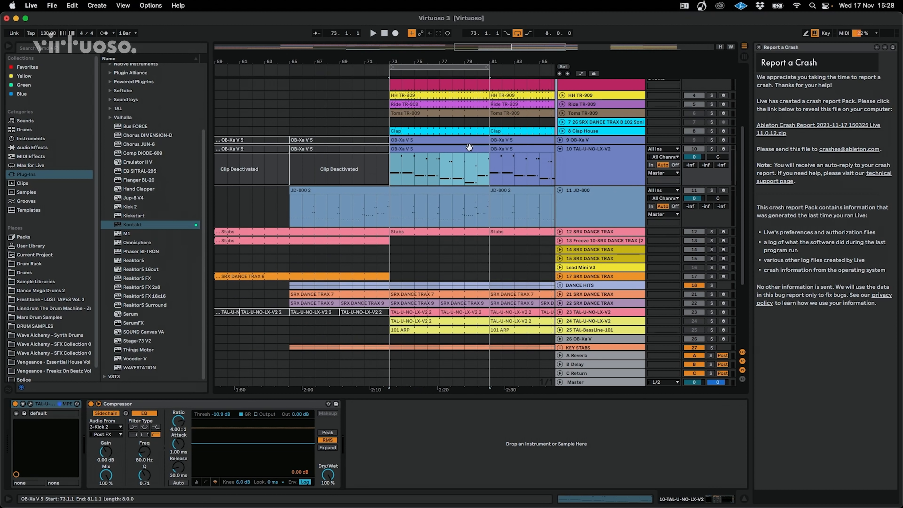
pyautogui.scroll(-5, 526, 208)
pyautogui.hscroll(3, 526, 207)
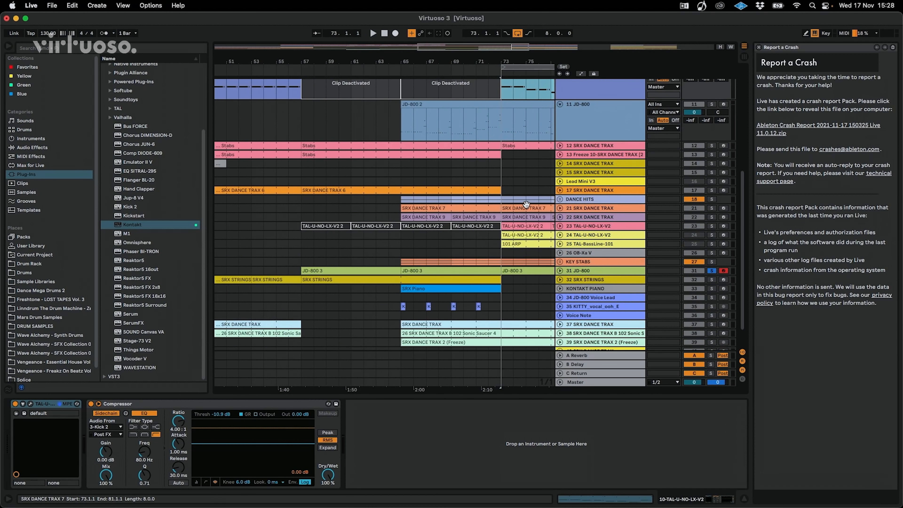
pyautogui.click(360, 266)
pyautogui.press('space')
# - Adjust the filter cutoff of the TAL-U-NO-LX synth on track 10 to about 3.18 and close its window
pyautogui.scroll(5, 723, 114)
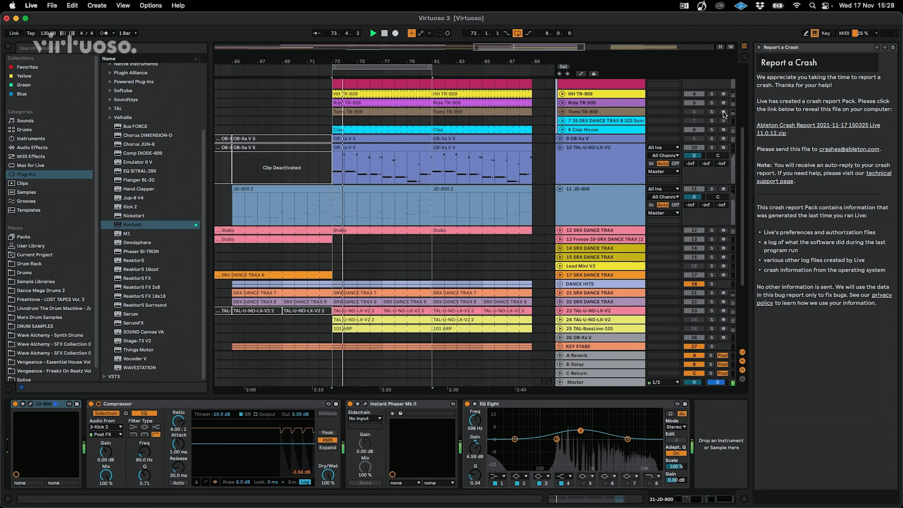
pyautogui.click(607, 148)
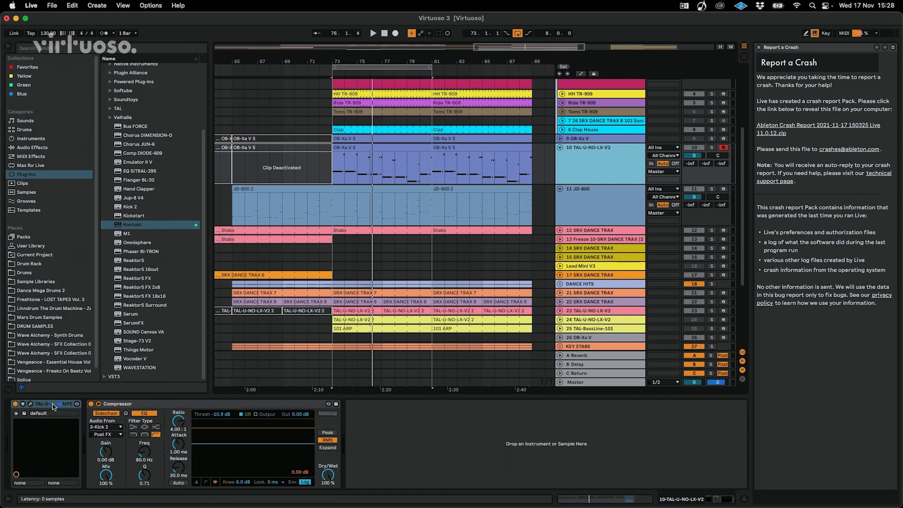
pyautogui.click(31, 404)
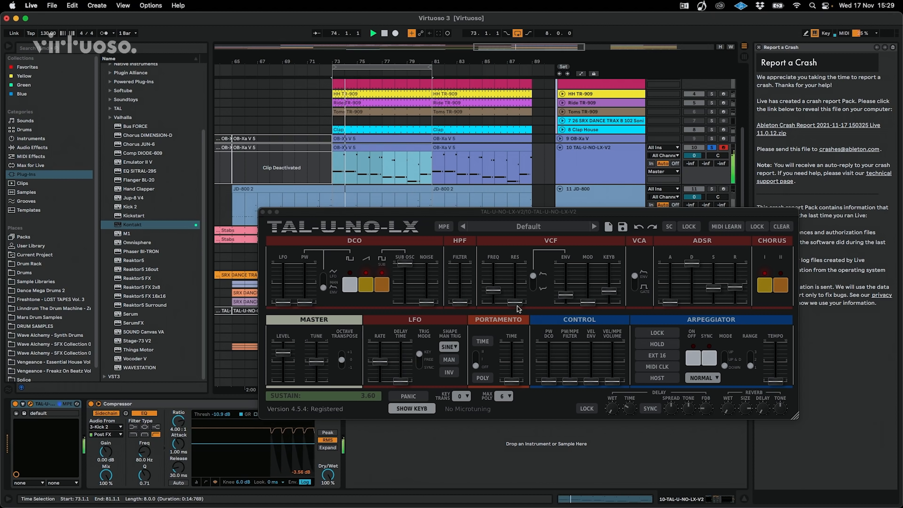
pyautogui.click(496, 292)
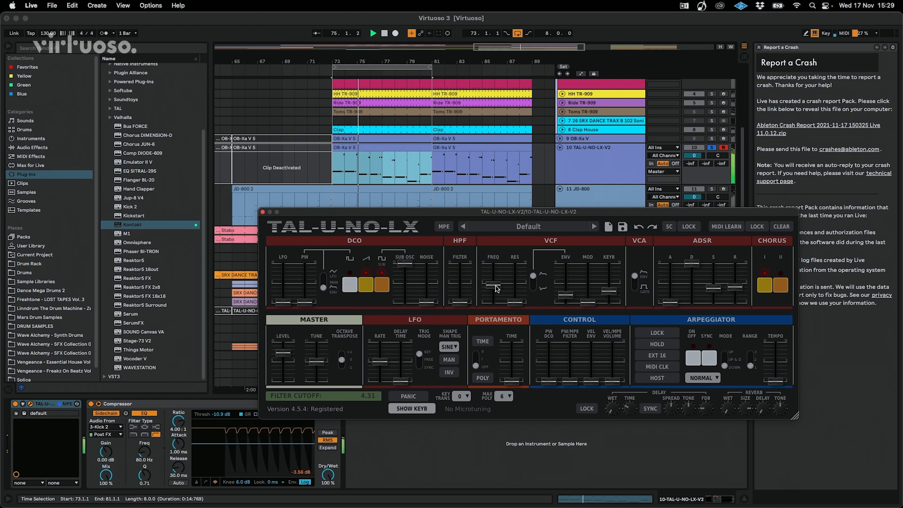
pyautogui.moveTo(498, 289); pyautogui.dragTo(497, 291)
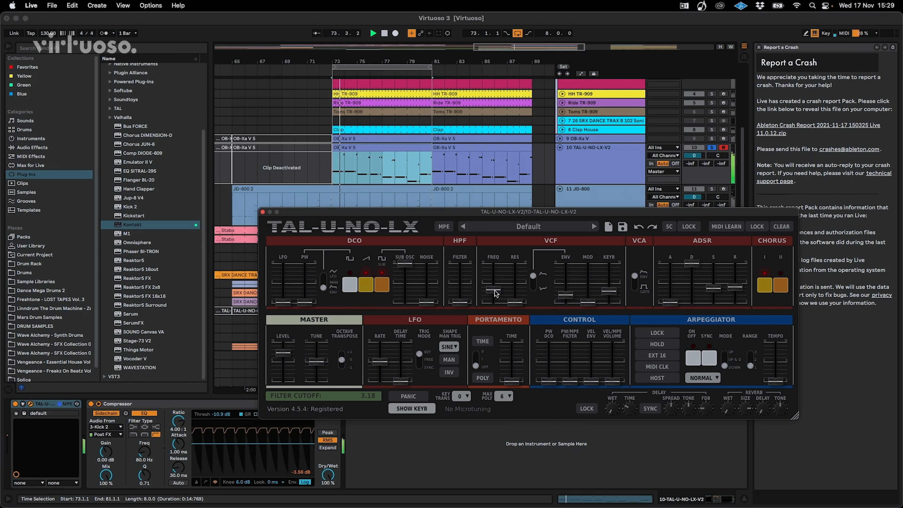
pyautogui.press('super+w')
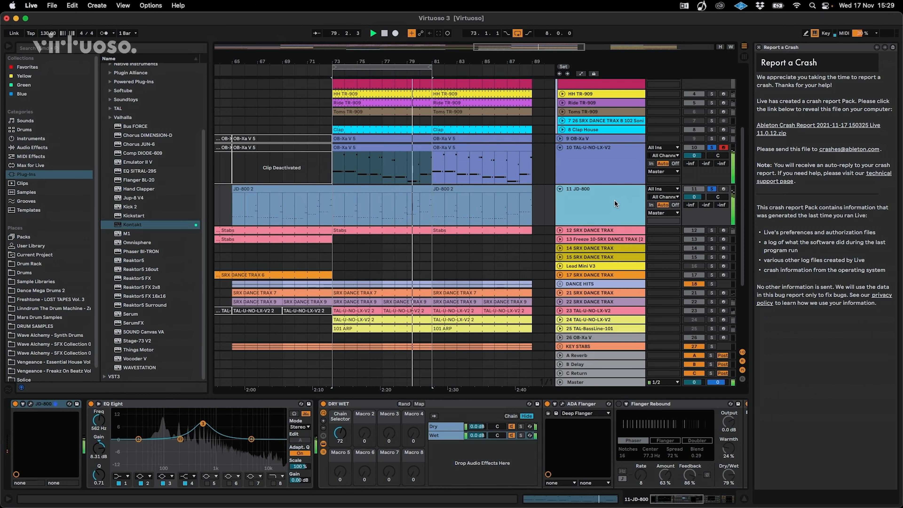
# - Solo the Kick 2 track with the TAL-U-NO-LX-V2 and JD-800 tracks and play the looped section
pyautogui.scroll(5, 617, 175)
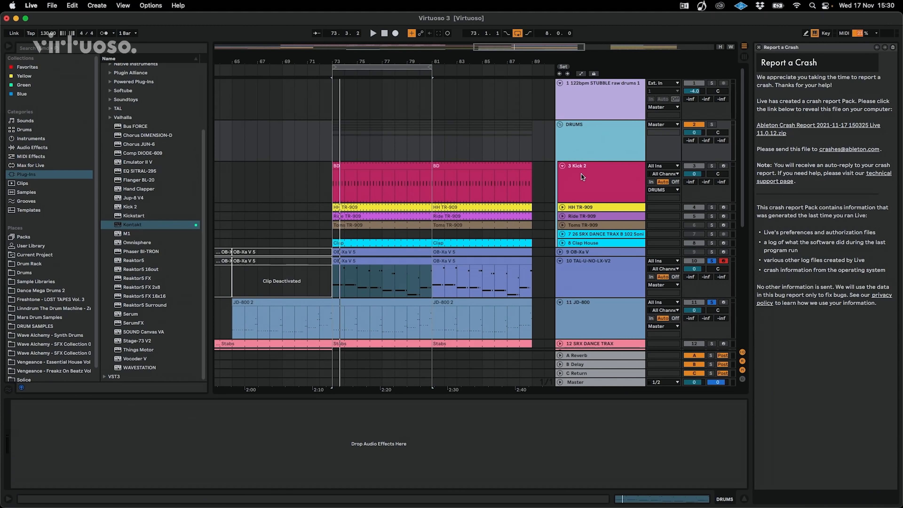
pyautogui.click(581, 176)
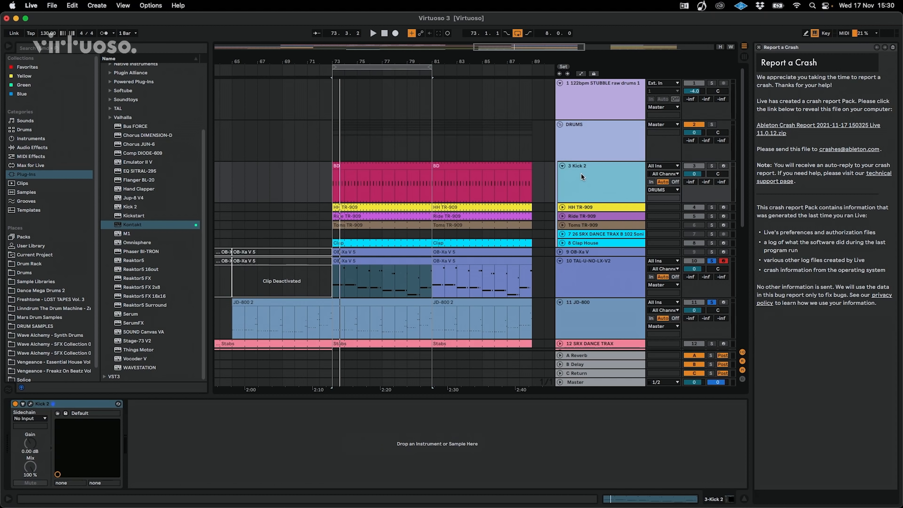
pyautogui.click(714, 166)
pyautogui.press('space')
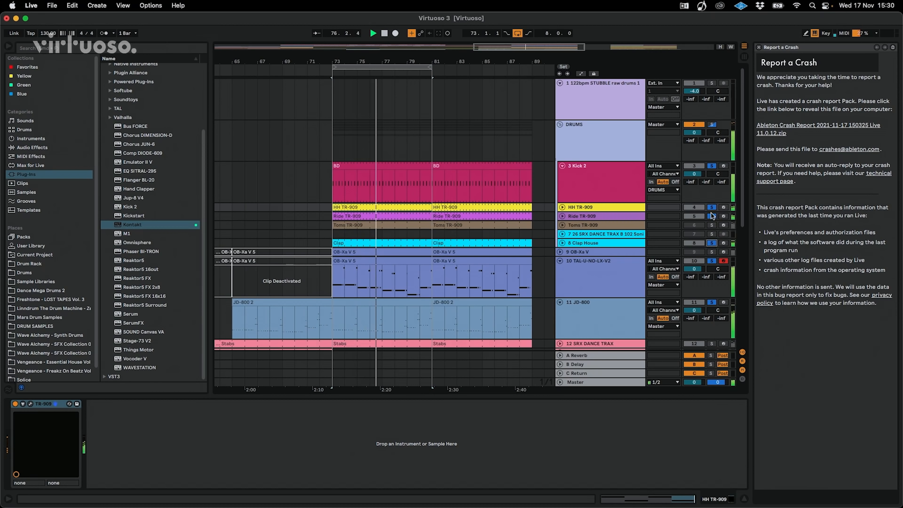
pyautogui.click(405, 261)
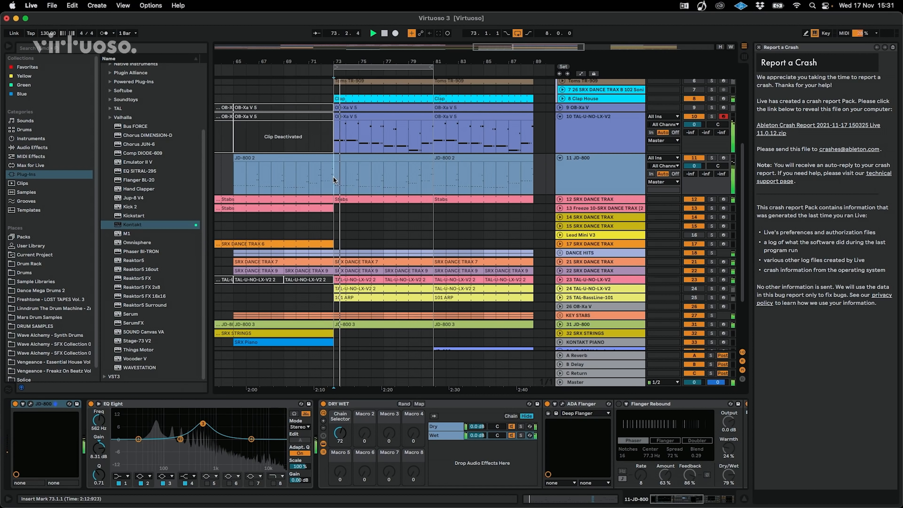
# - Lower the volume of the frozen SRX DANCE TRAX 2 track 39 to about -0.5 dB and fold the track
pyautogui.scroll(-4, 451, 242)
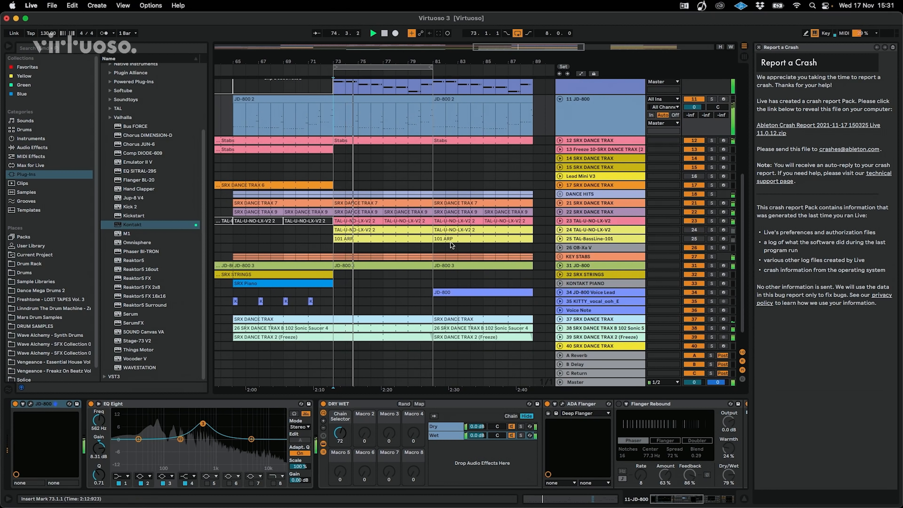
pyautogui.click(559, 337)
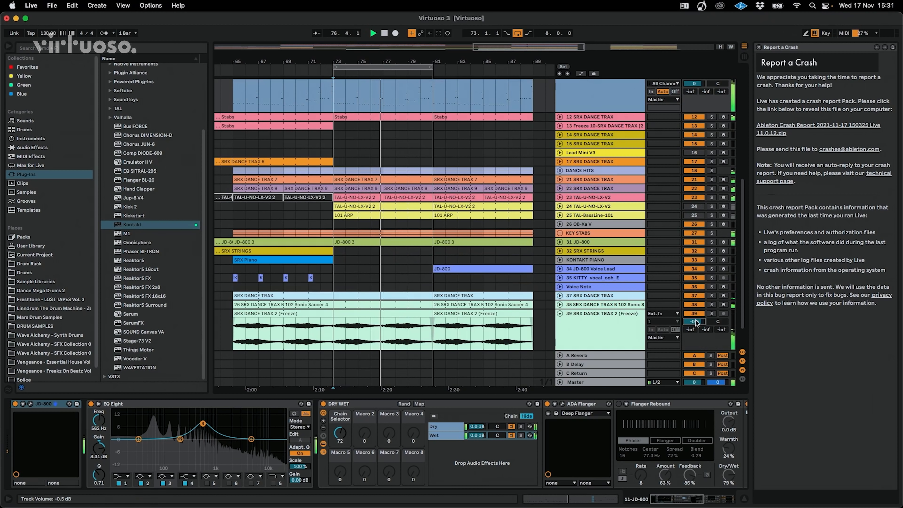
pyautogui.click(560, 314)
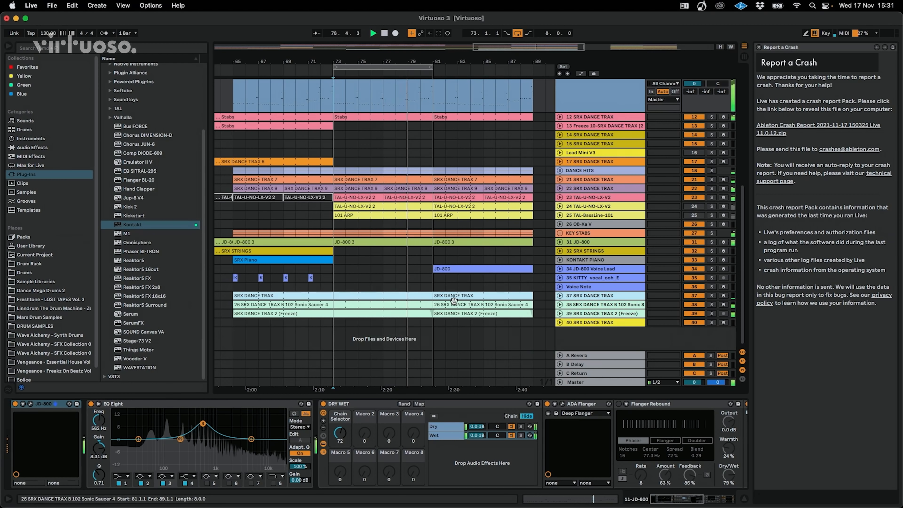
# - Extend the SRX STRINGS clip to bar 81 and select the KONTAKT PIANO track
pyautogui.hscroll(-1, 454, 301)
pyautogui.moveTo(338, 251); pyautogui.dragTo(438, 253)
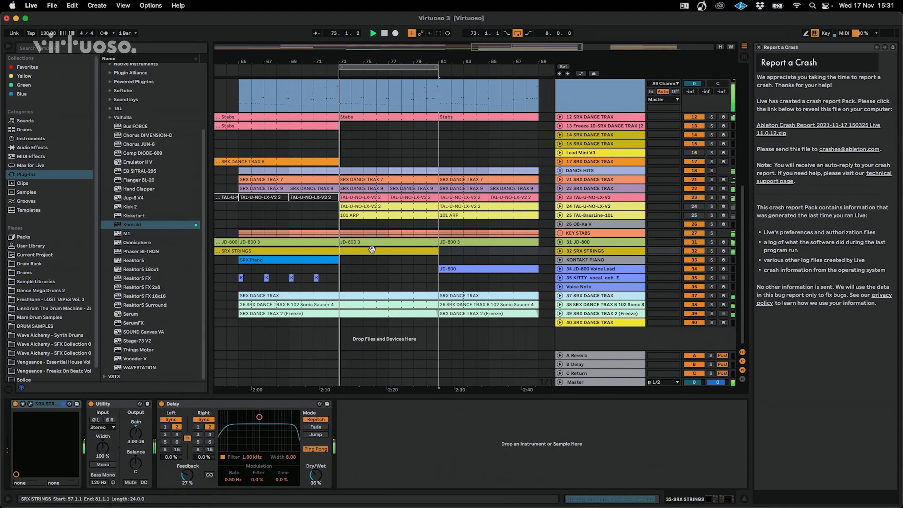
pyautogui.click(332, 259)
pyautogui.click(582, 261)
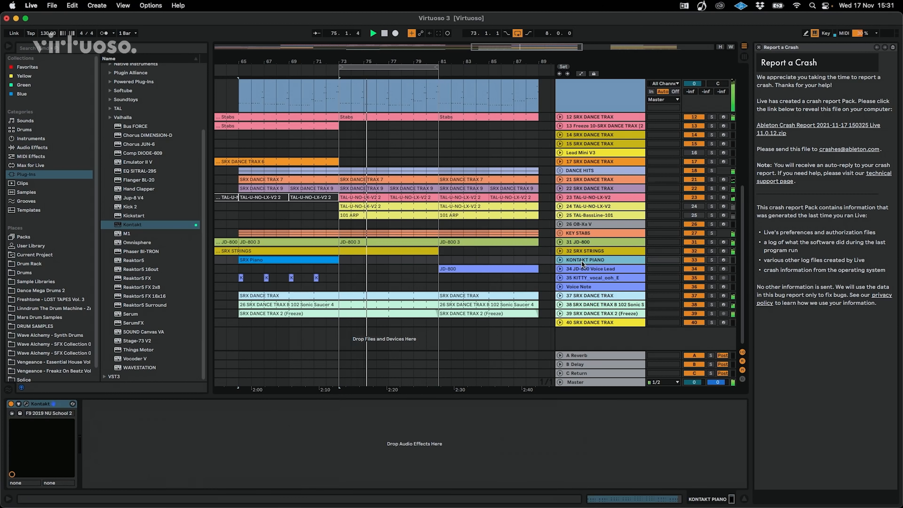